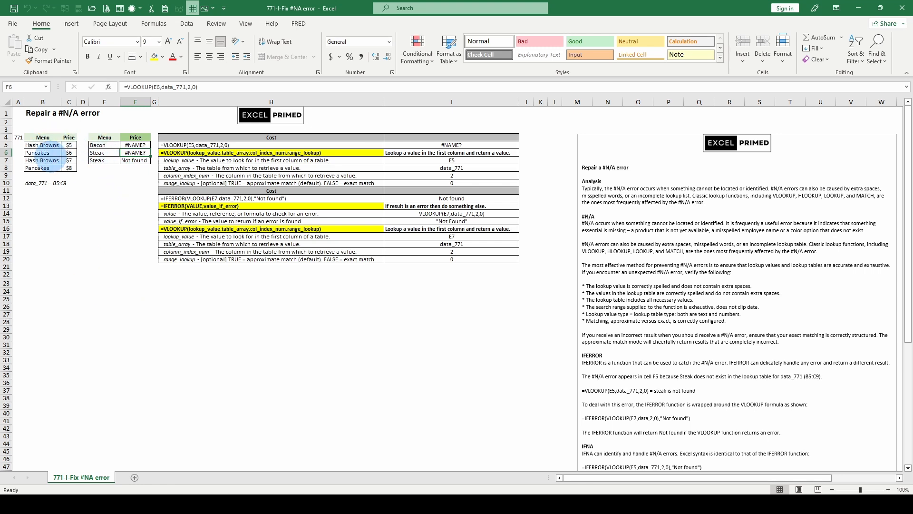
Step: Evaluate the data_771 table_array argument inside the VLOOKUP formula in F5, and leave the formula unedited
shift+click(135, 145)
click(136, 145)
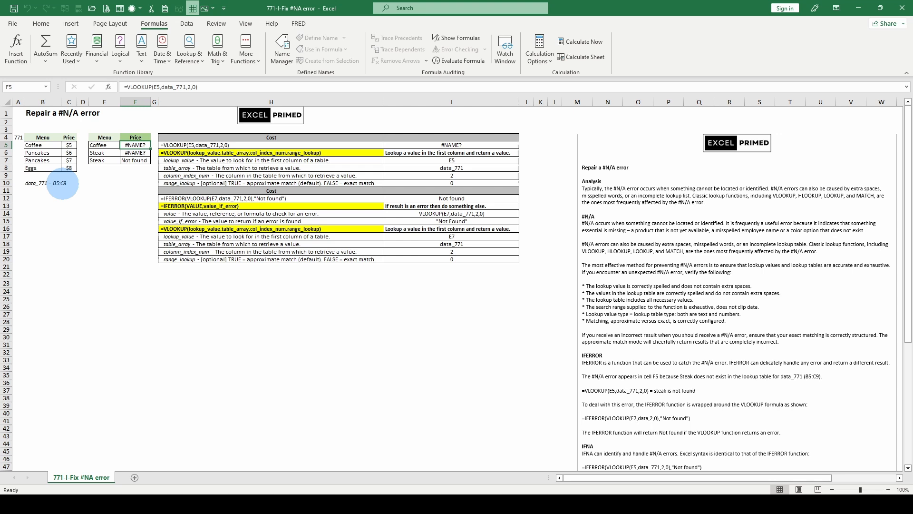
click(166, 87)
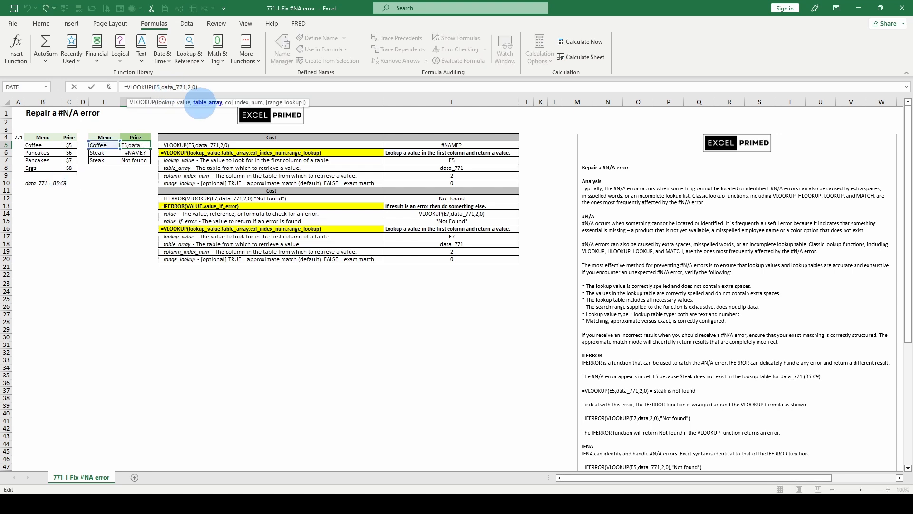
click(202, 103)
key(F9)
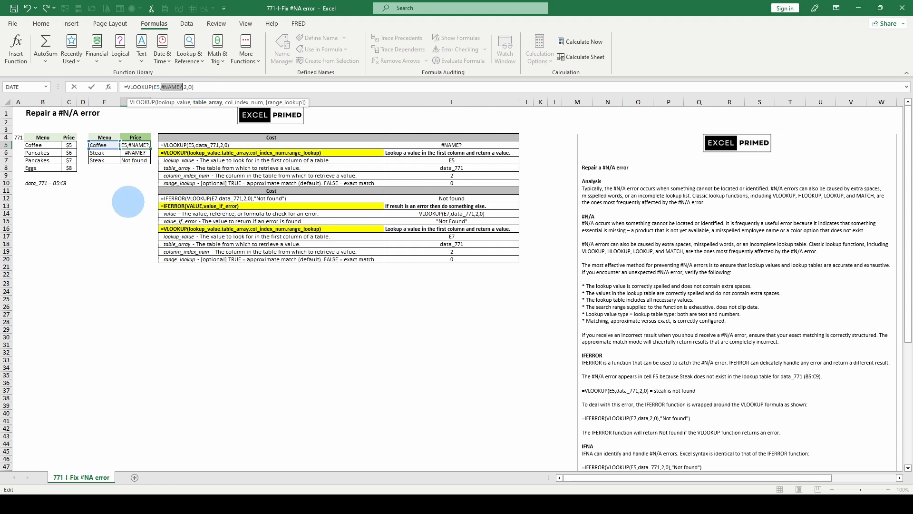
key(Escape)
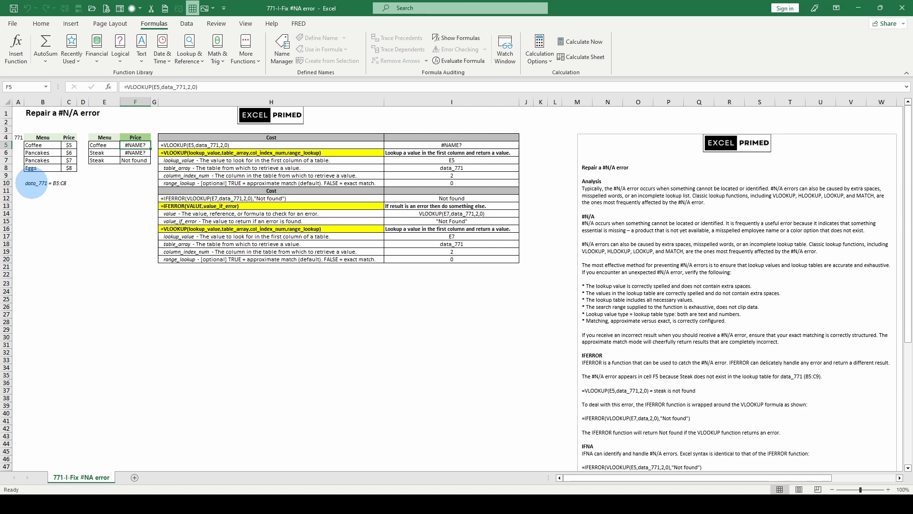
Step: Try to assign the name data_771 to the menu and price range B5:C8
drag(36, 145, 67, 168)
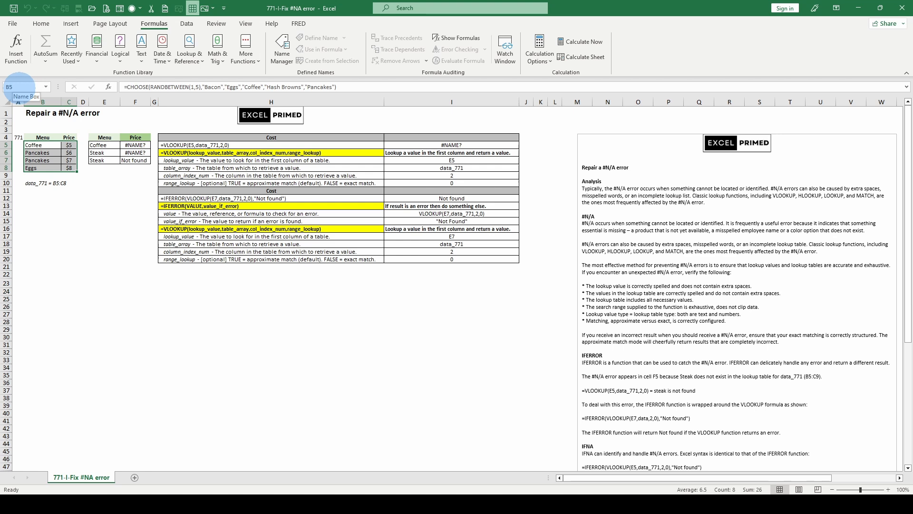
click(19, 86)
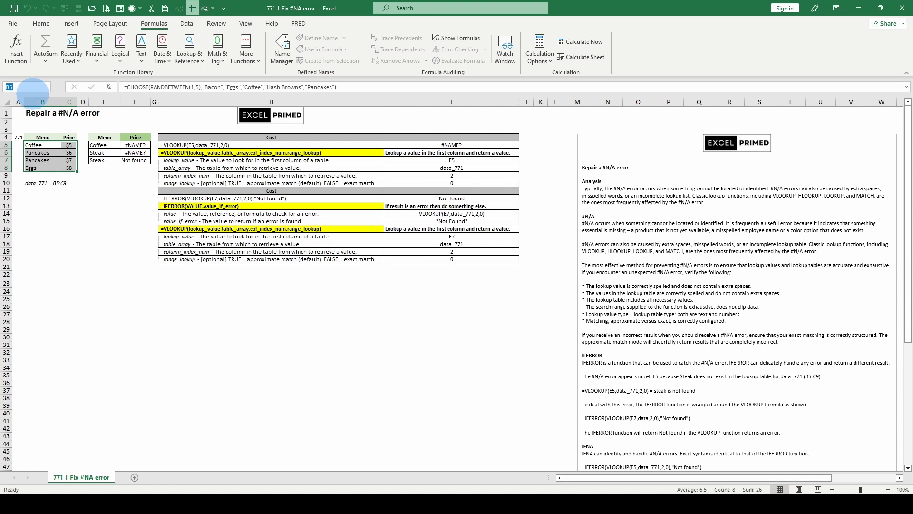
text(da)
text(ta_771)
key(Return)
Step: Define data_771 as the named range for the menu items and prices in B5:C8
drag(33, 145, 72, 171)
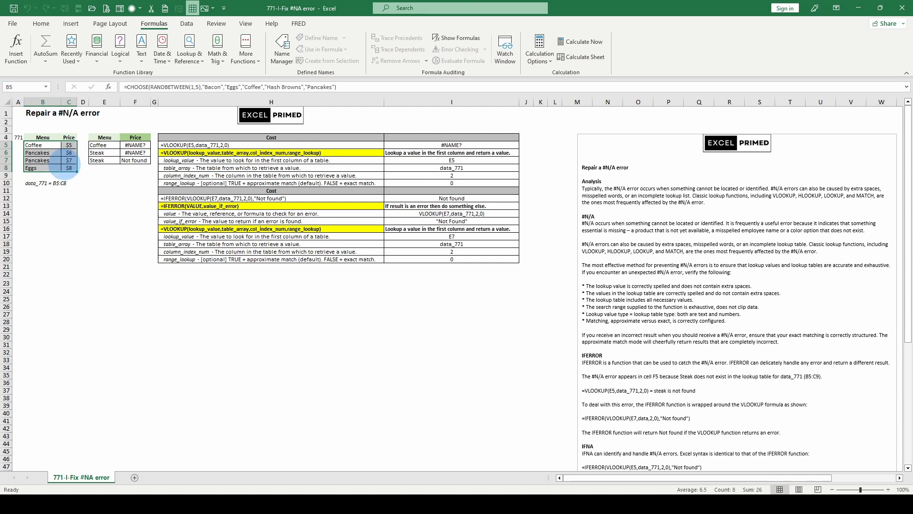
click(18, 87)
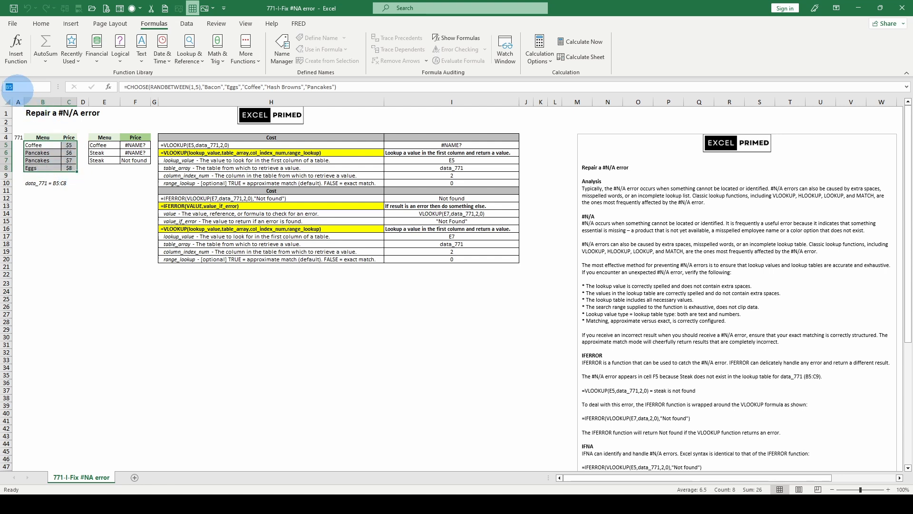
text(data_771)
click(43, 145)
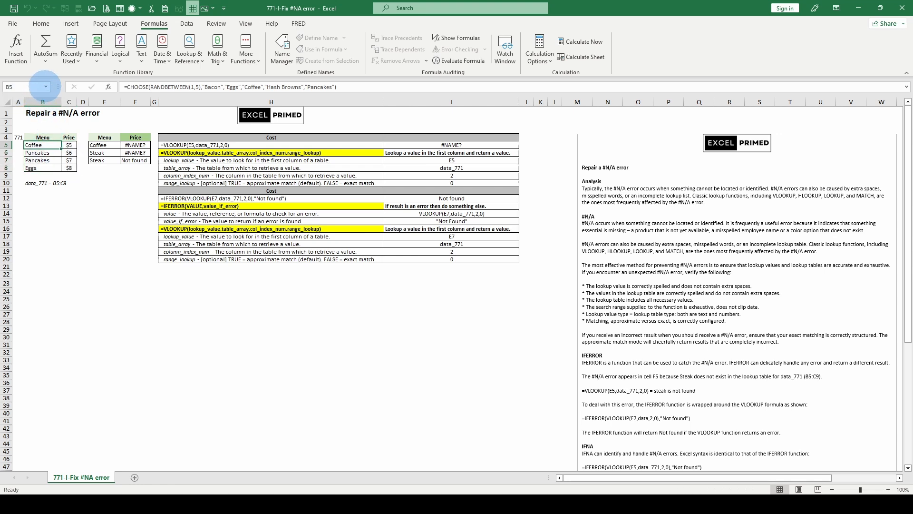
click(47, 86)
click(45, 86)
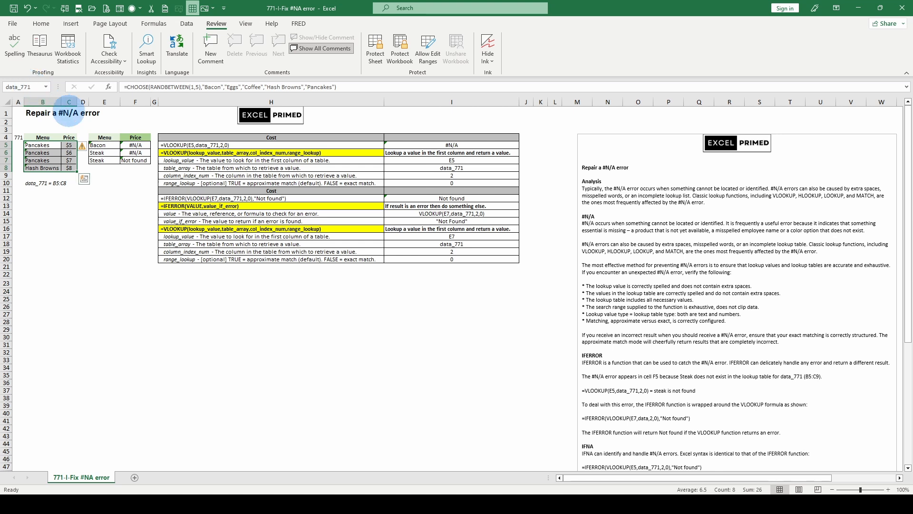
Step: Examine the VLOOKUP formulas in F5 and F6 and the random menu formula in B5
click(135, 145)
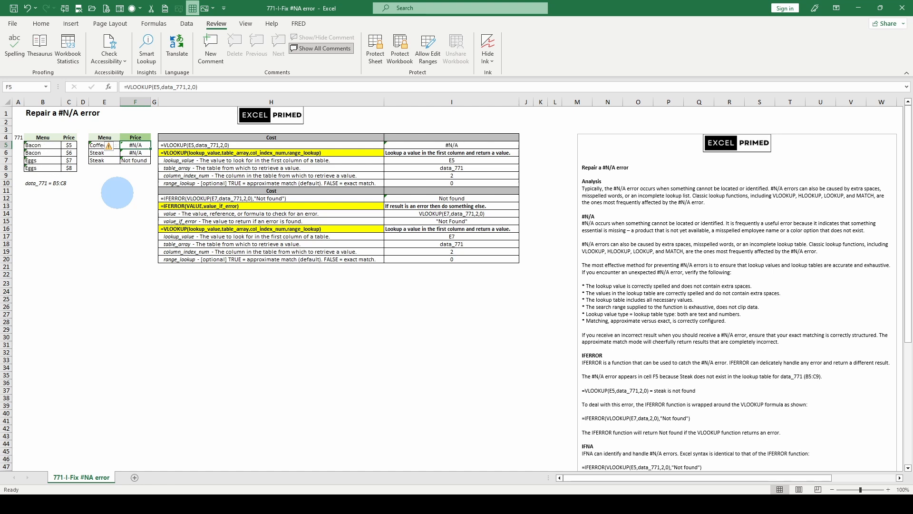
click(110, 189)
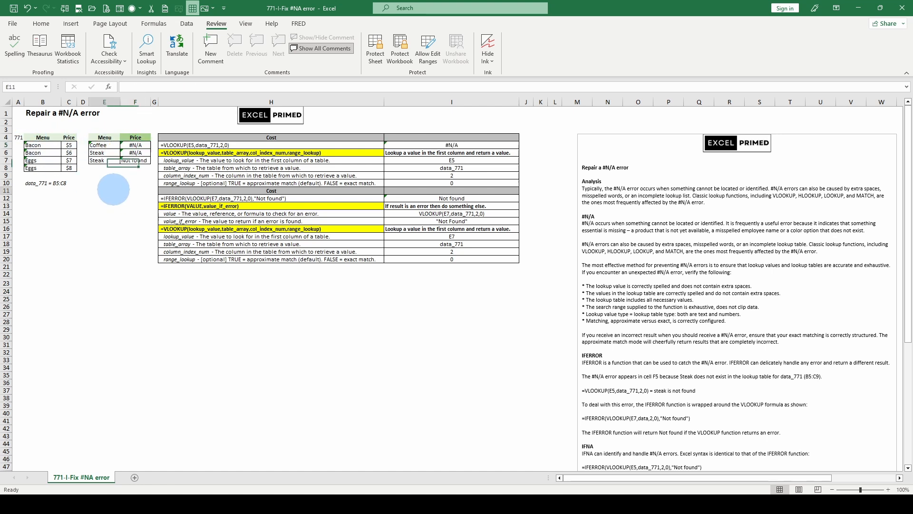
click(135, 152)
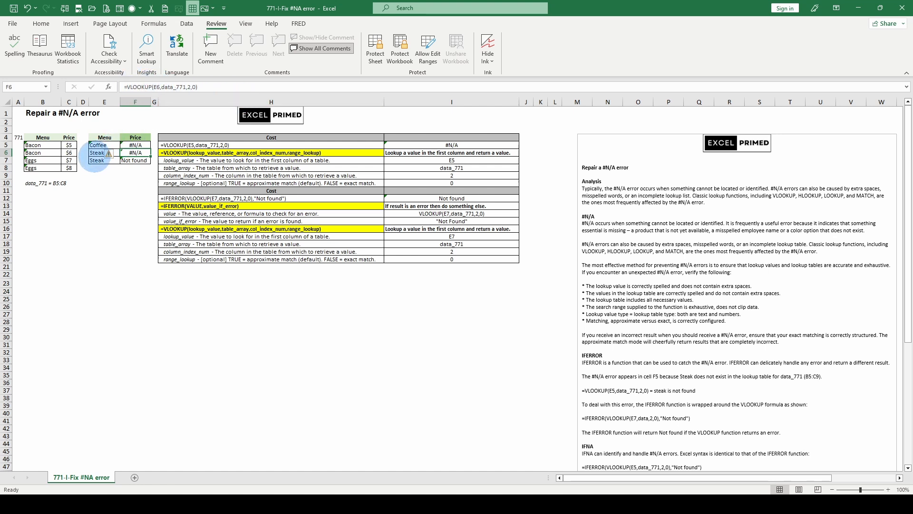
click(42, 144)
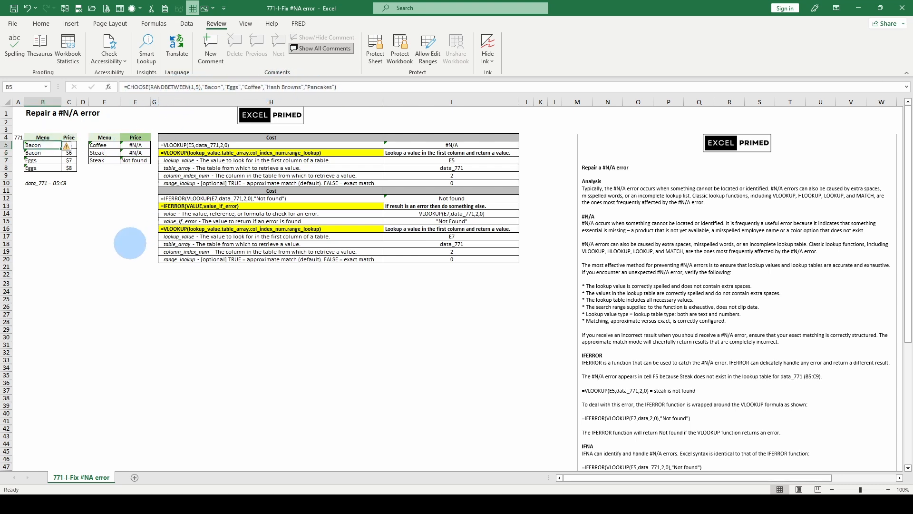
Step: Recalculate the worksheet several times from an empty cell to regenerate the random menu items and their price lookups
click(95, 229)
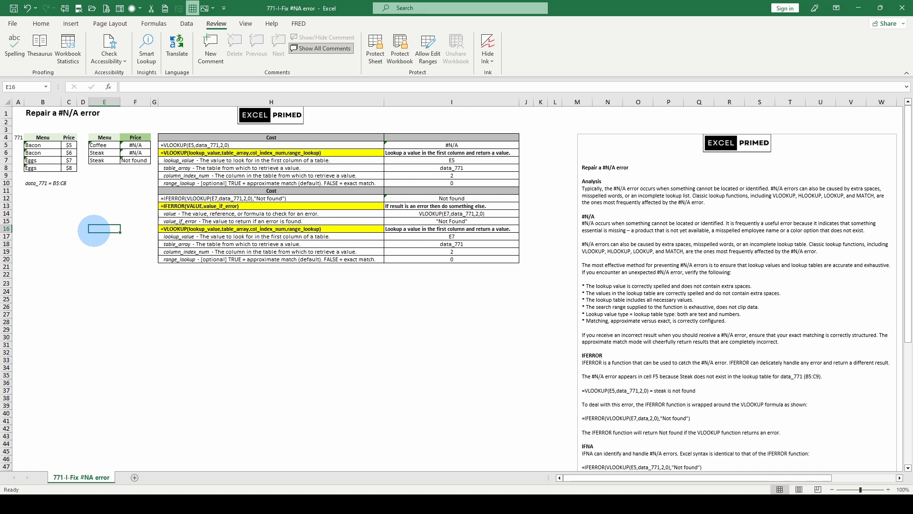
key(F9)
key(F9)
key(F9)
key(F9)
key(F9)
key(F9)
key(F9)
key(F9)
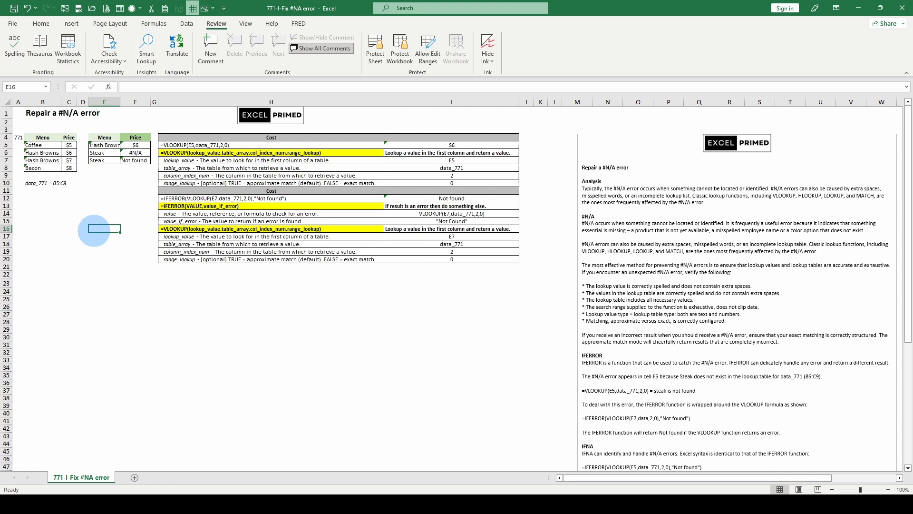
key(F9)
key(F9)
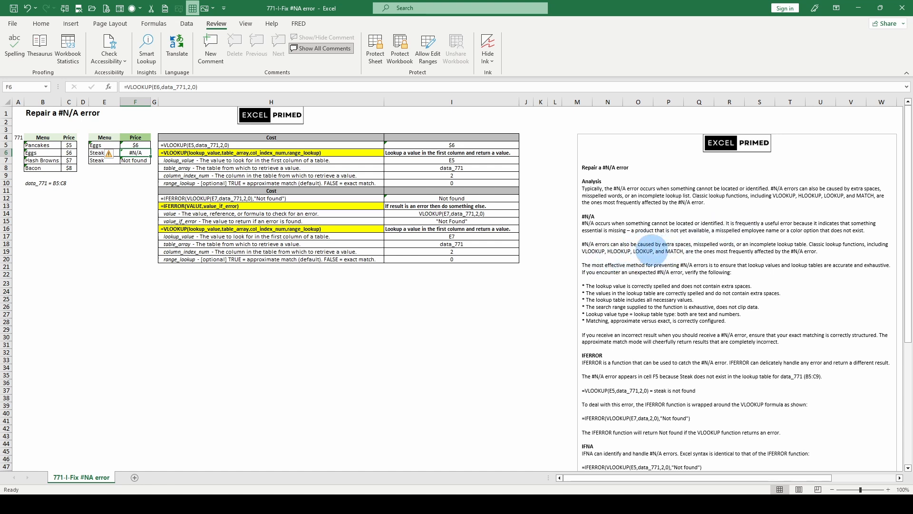
Step: Examine the IFERROR formula in F7 and read the notes on IFERROR, IFNA, blank results, INDEX/MATCH and forcing #N/A
click(135, 160)
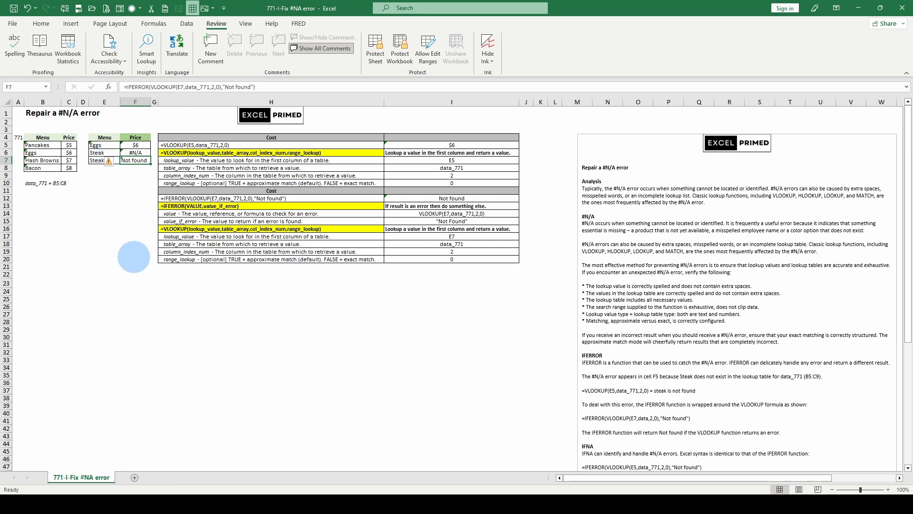
click(104, 153)
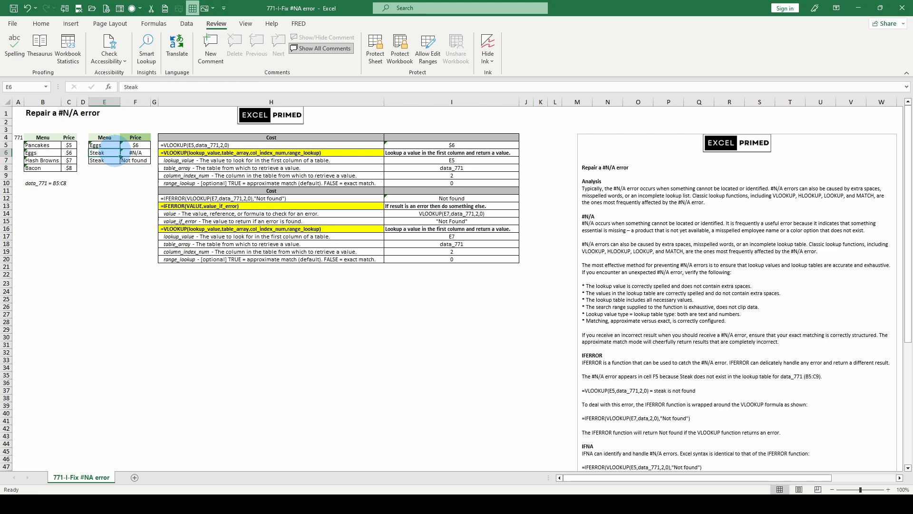
scroll(668, 359, down, 3)
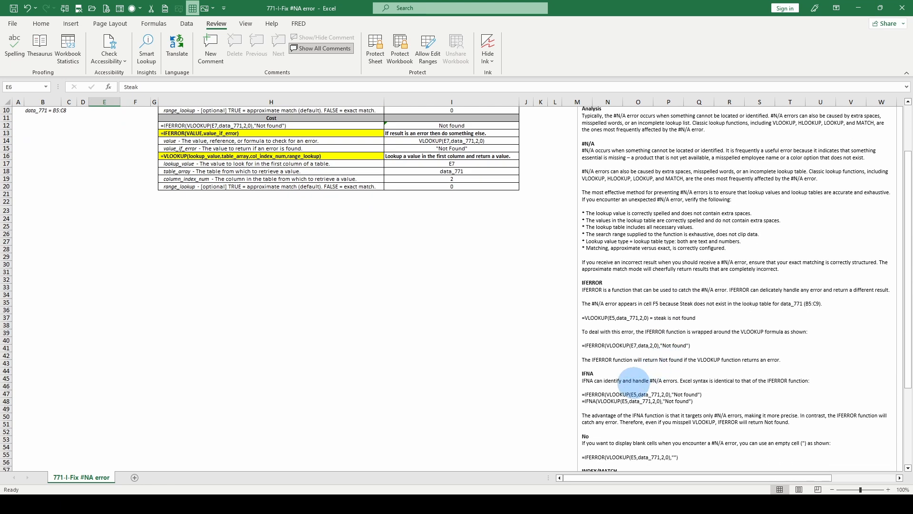
scroll(634, 380, down, 1)
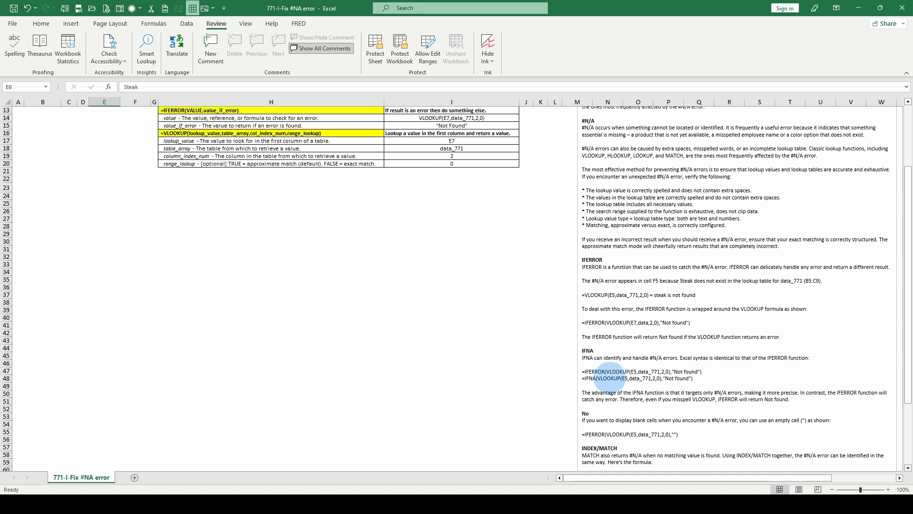
scroll(609, 378, down, 2)
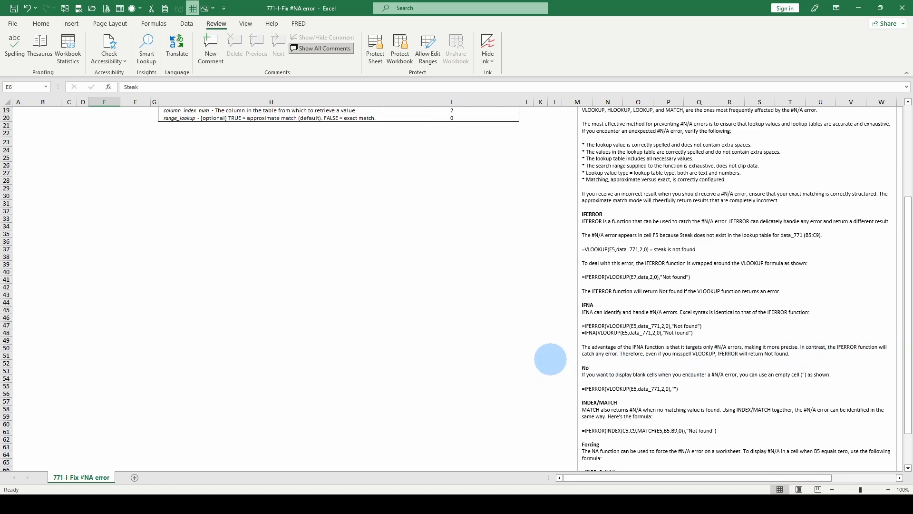
scroll(476, 361, up, 6)
scroll(450, 363, down, 8)
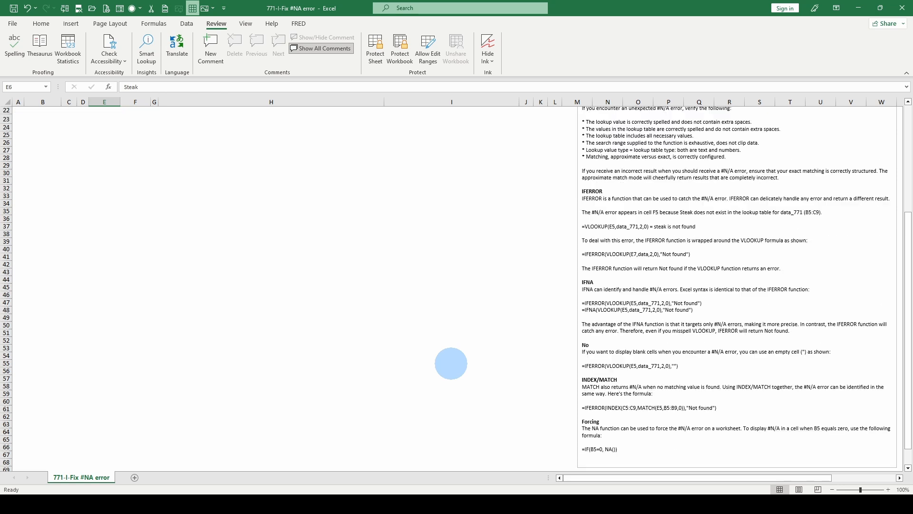
scroll(451, 364, down, 2)
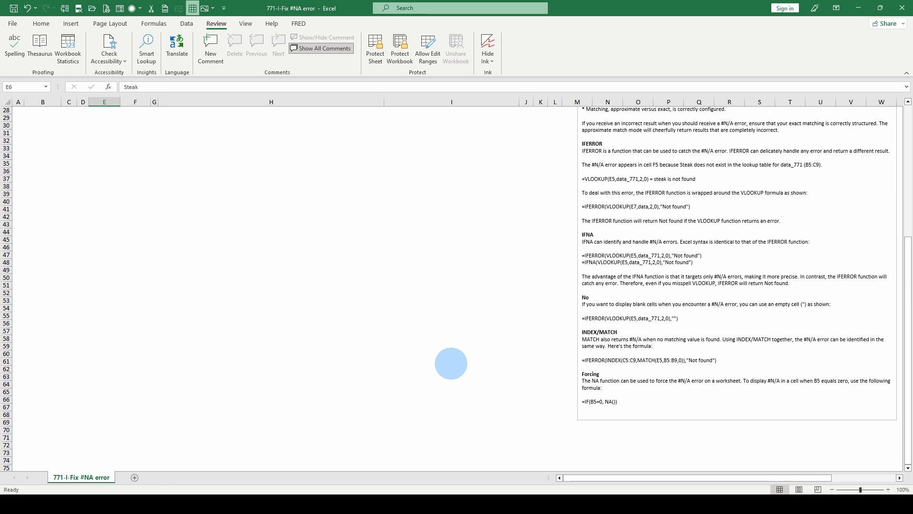
scroll(451, 364, up, 3)
scroll(451, 363, down, 2)
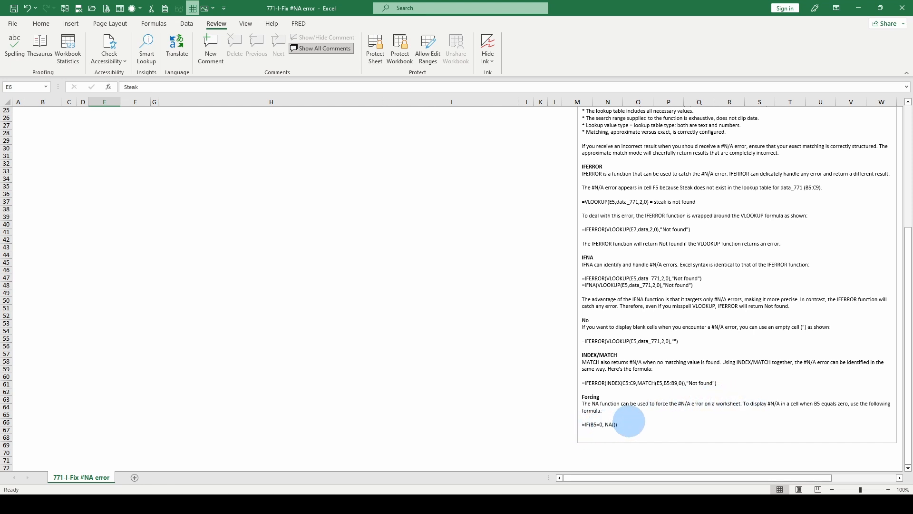
scroll(448, 379, up, 8)
scroll(448, 380, down, 8)
scroll(634, 420, up, 8)
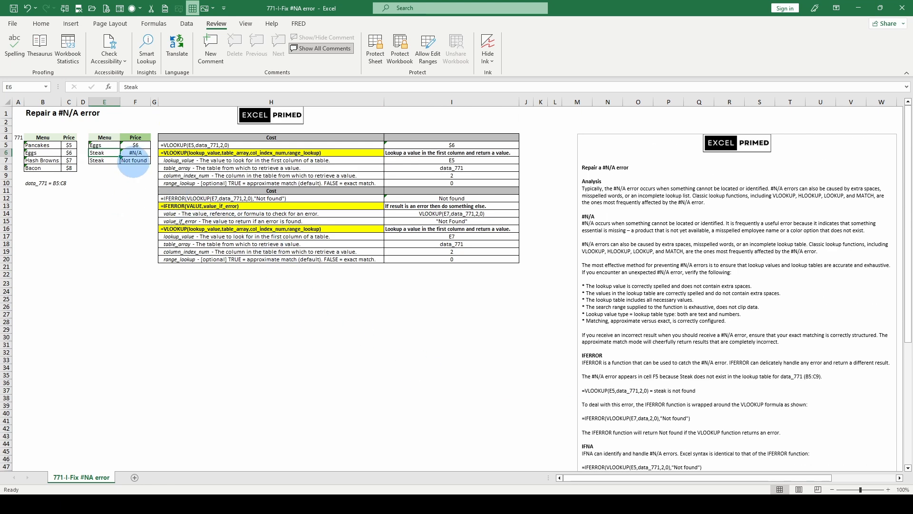
Step: Inspect the range behind data_771 in the Name Manager and review the Steak lookup value and F7's IFERROR formula
click(133, 161)
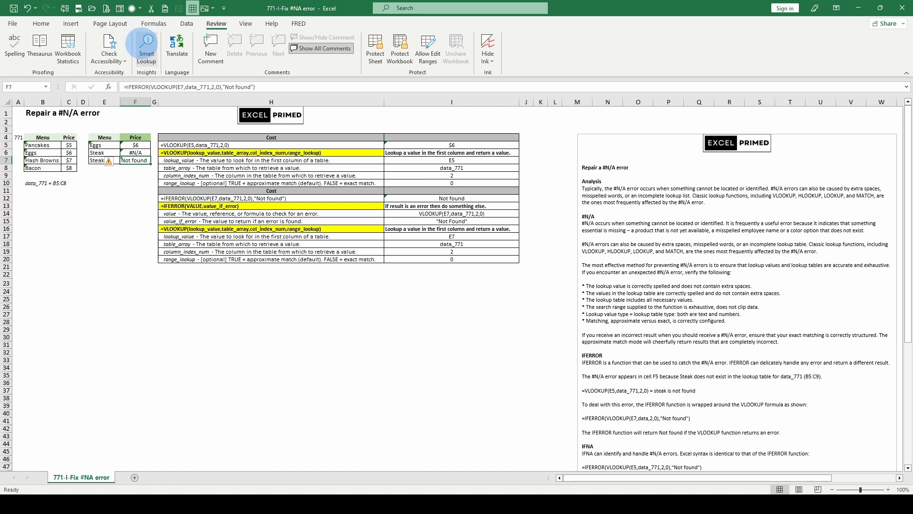
scroll(138, 42, up, 5)
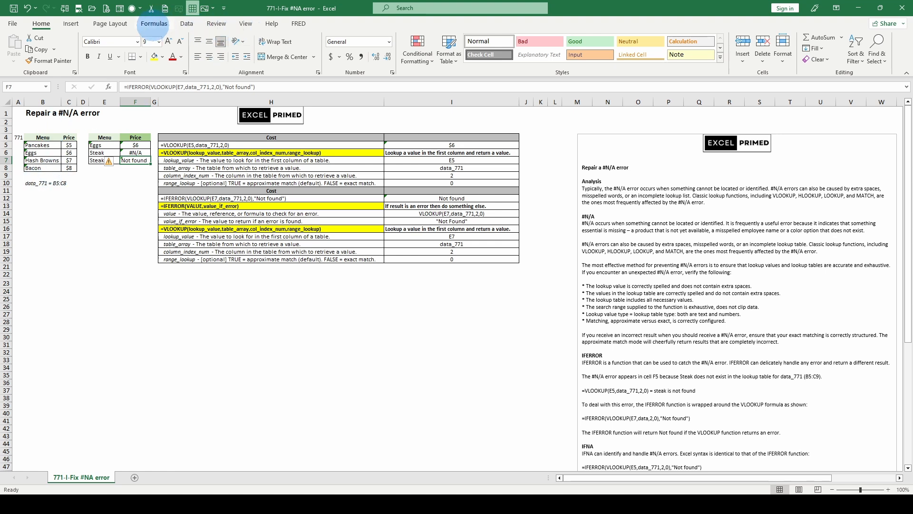
click(154, 24)
click(282, 44)
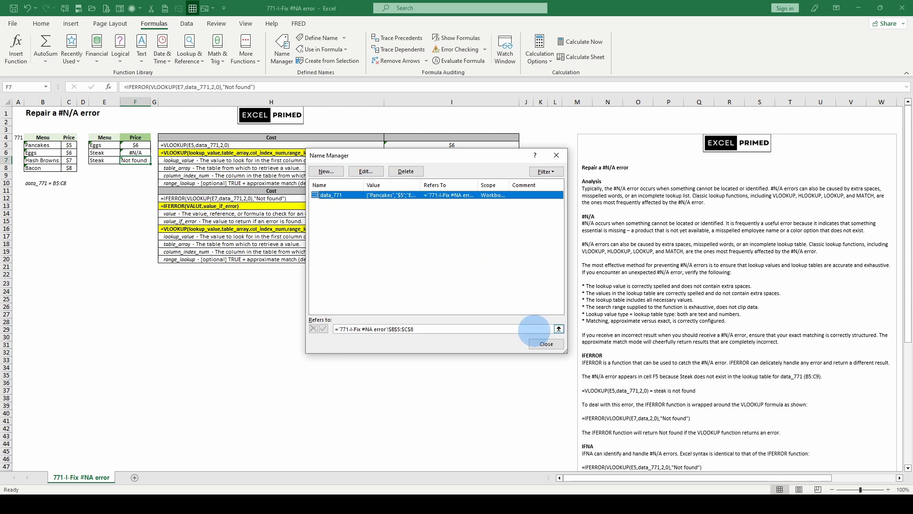
click(546, 344)
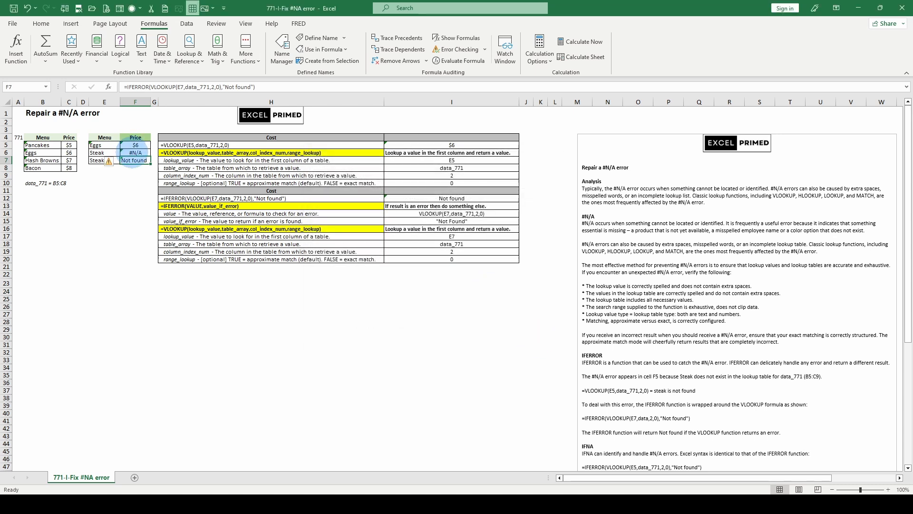
click(99, 152)
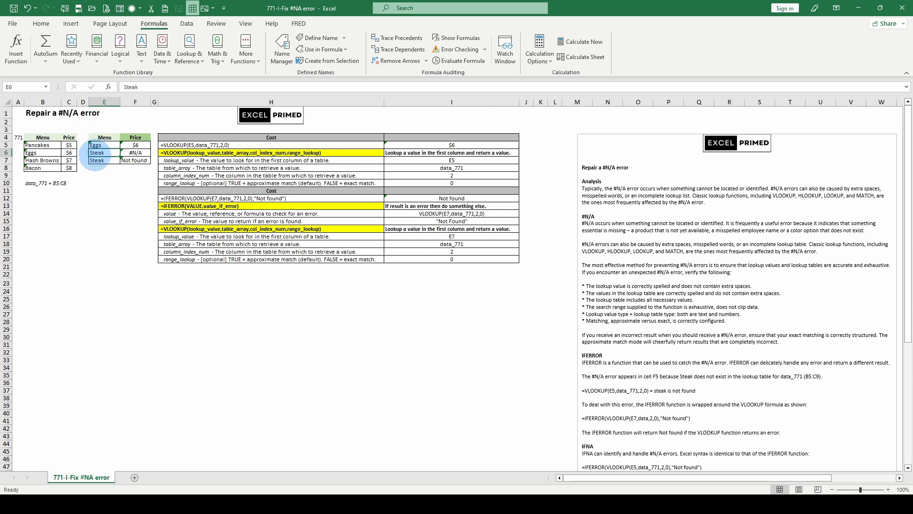
click(130, 161)
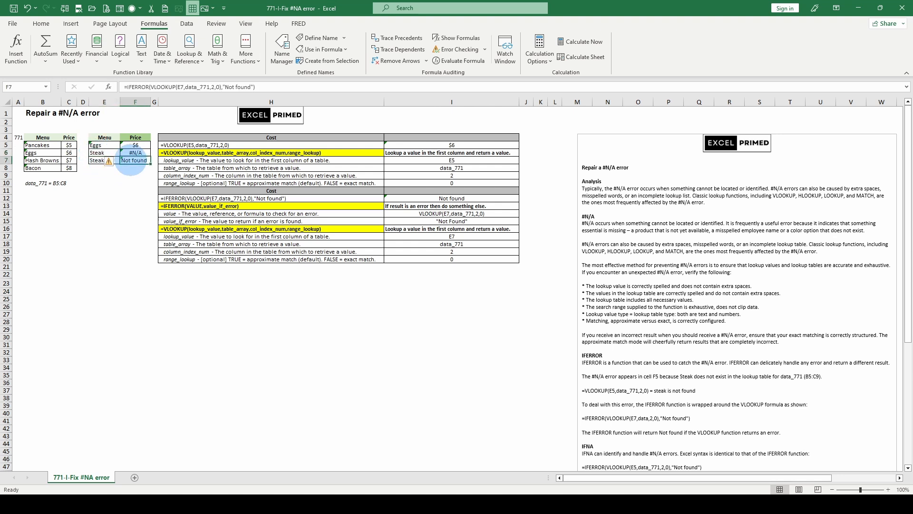